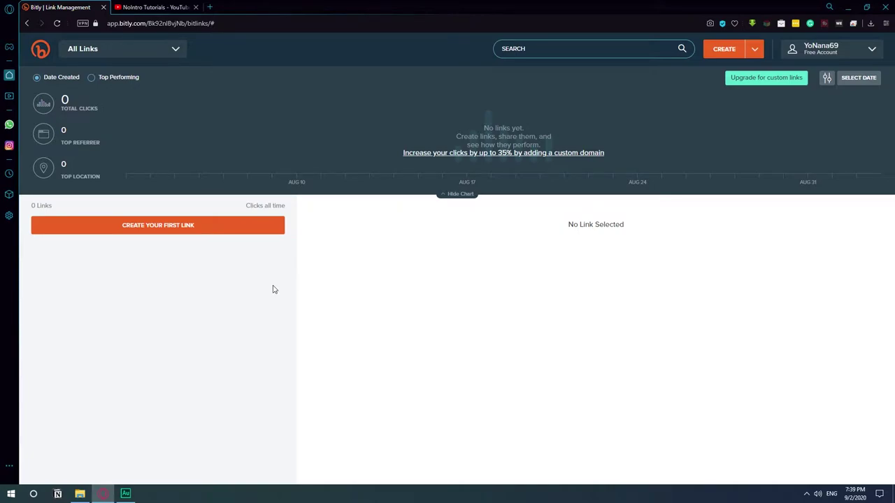
Copy the youtube.com/nointrotutorials address and create a Bitly short link from it.
{"action": "left_click", "coordinate": [143, 6]}
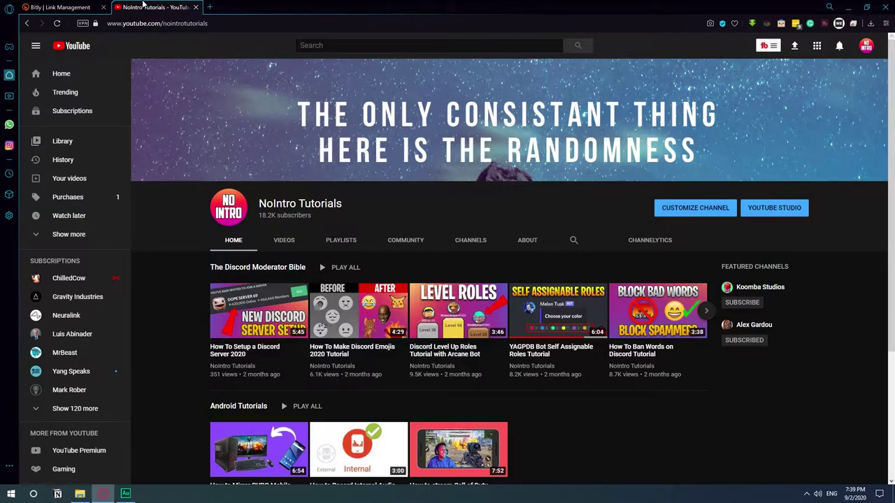
{"action": "left_click", "coordinate": [178, 24]}
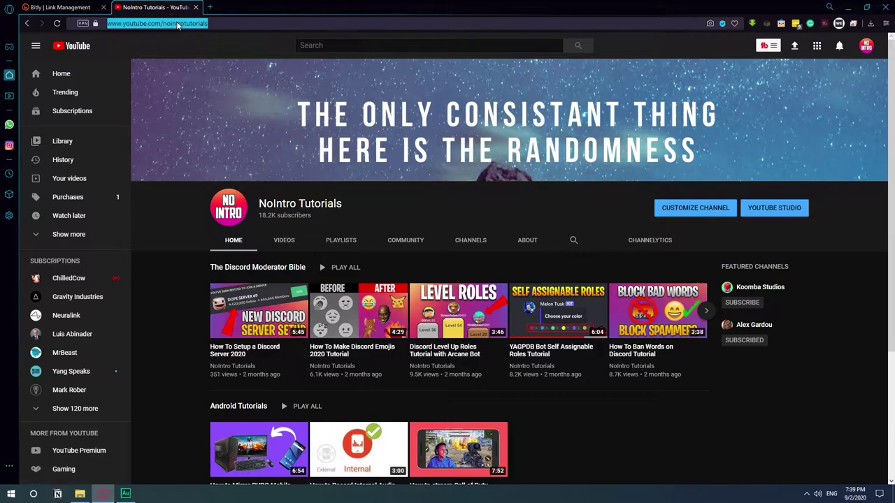
{"action": "mouse_move", "coordinate": [216, 82]}
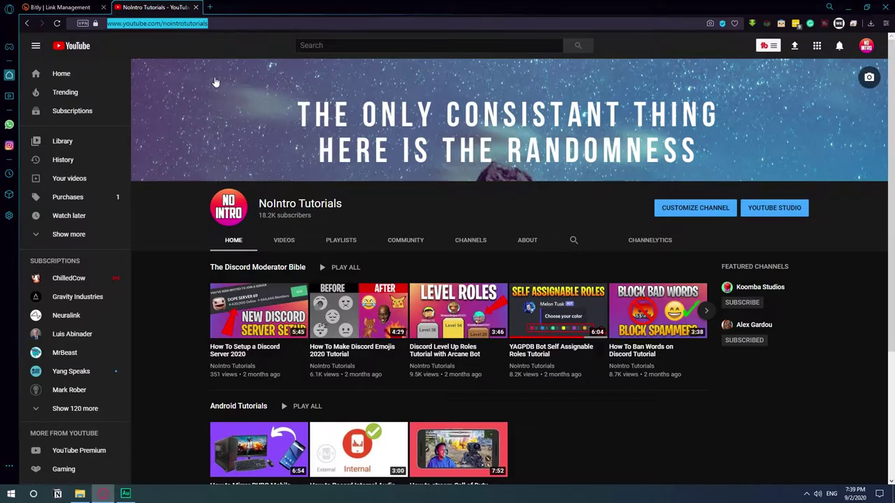
{"action": "left_click", "coordinate": [59, 7]}
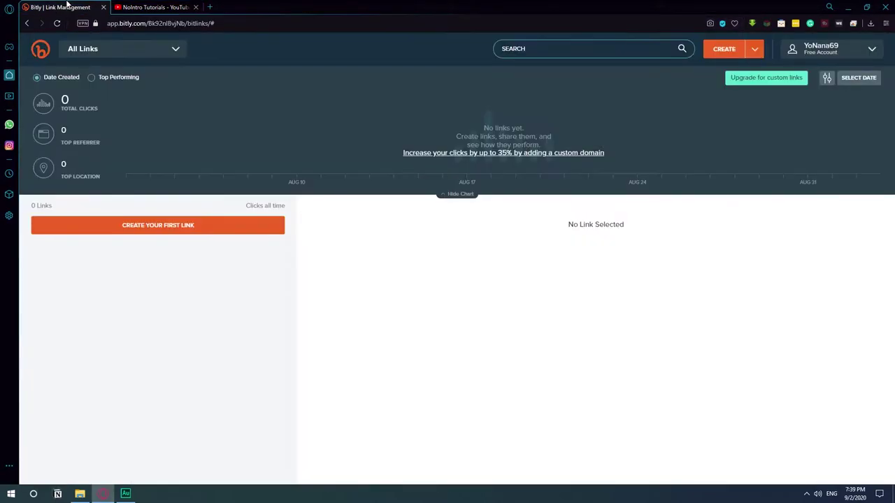
{"action": "left_click", "coordinate": [179, 231]}
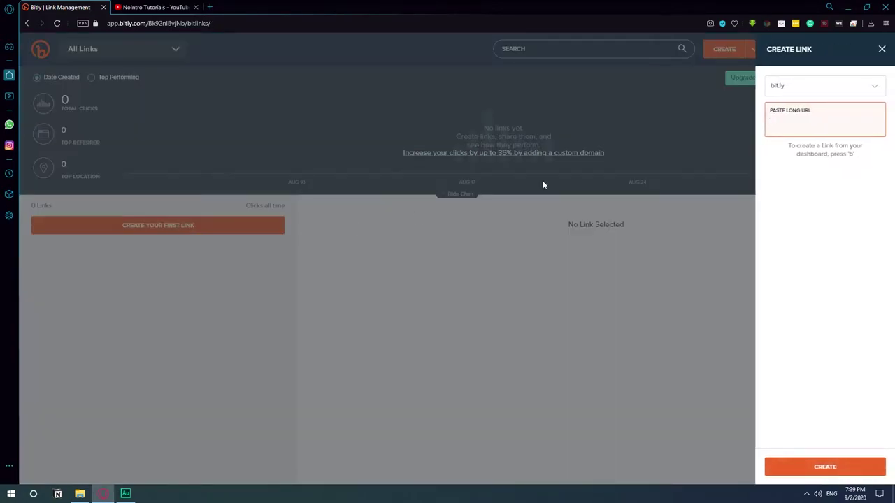
{"action": "type", "text": "https://www.youtube.com/nointrotutorials"}
{"action": "key", "text": "Return"}
Title the new short link 'Person A' and save it.
{"action": "left_click", "coordinate": [809, 134]}
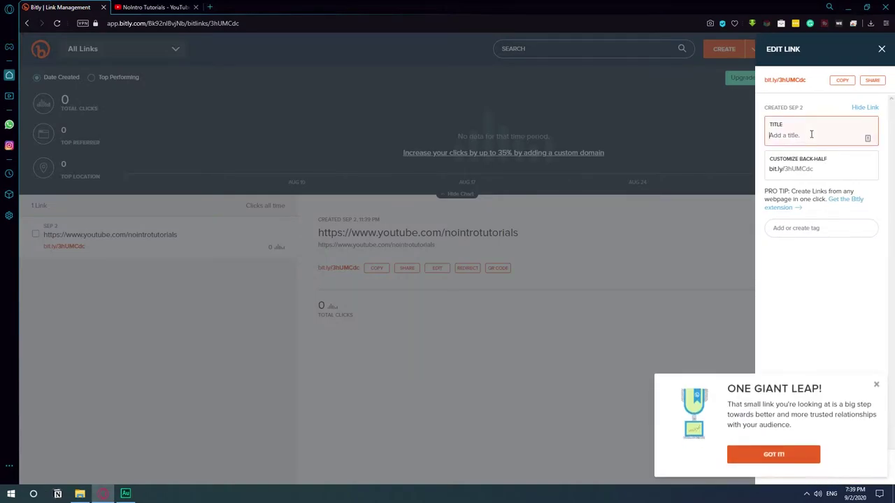
{"action": "type", "text": "Person"}
{"action": "type", "text": " A"}
{"action": "left_click", "coordinate": [774, 455]}
{"action": "left_click", "coordinate": [840, 462]}
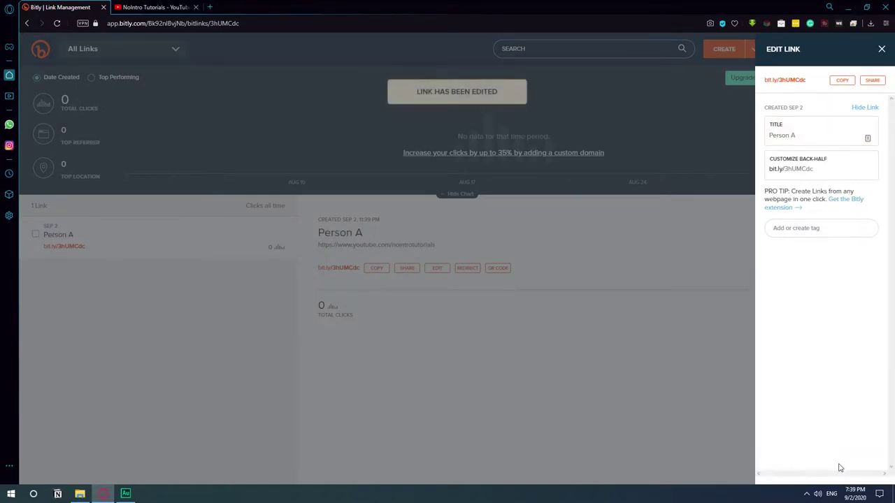
{"action": "left_click", "coordinate": [881, 49]}
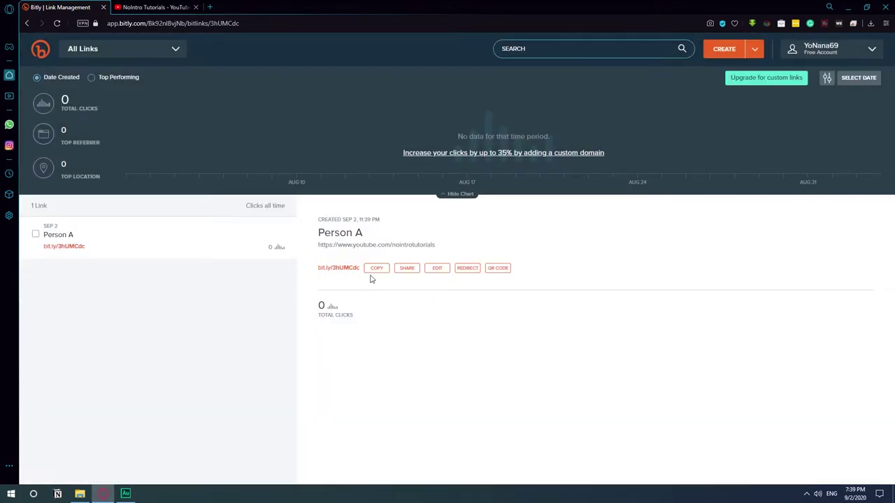
Copy the bit.ly/3hUMCdc link and test it in a private window.
{"action": "left_click", "coordinate": [375, 270]}
{"action": "left_click", "coordinate": [9, 10]}
{"action": "left_click", "coordinate": [58, 44]}
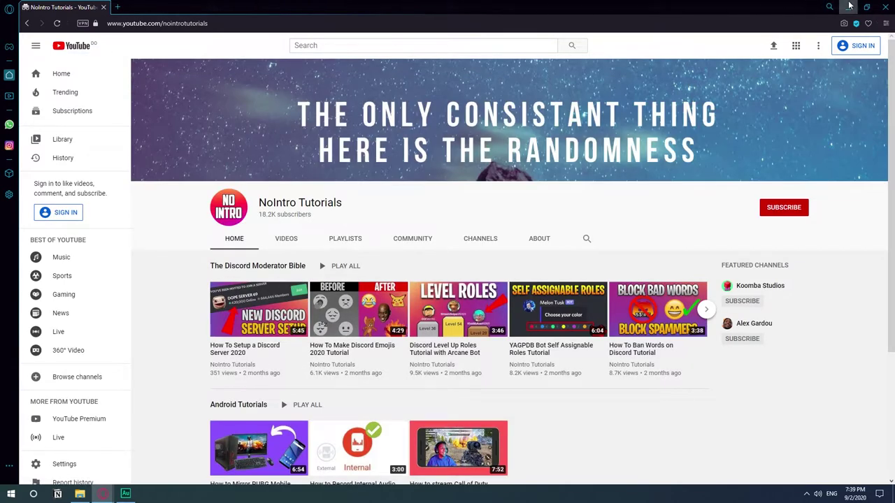
{"action": "left_click", "coordinate": [847, 7]}
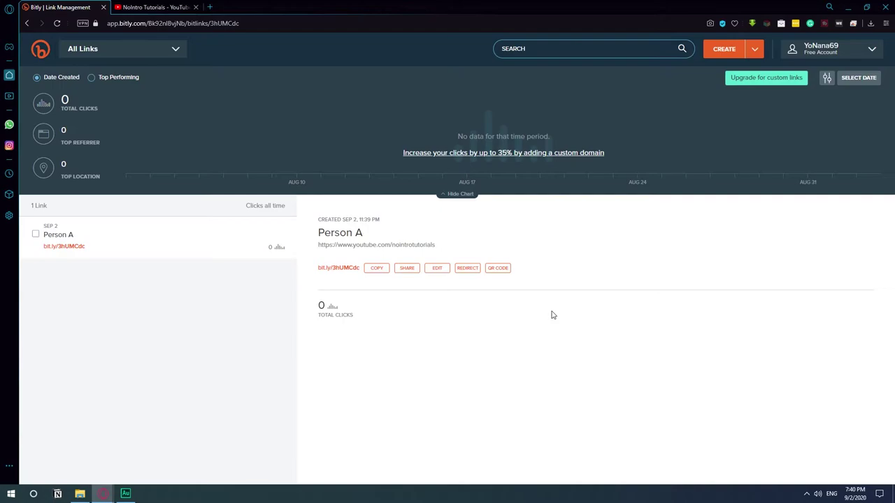
Create a second short link from the same YouTube channel address.
{"action": "left_click", "coordinate": [728, 49]}
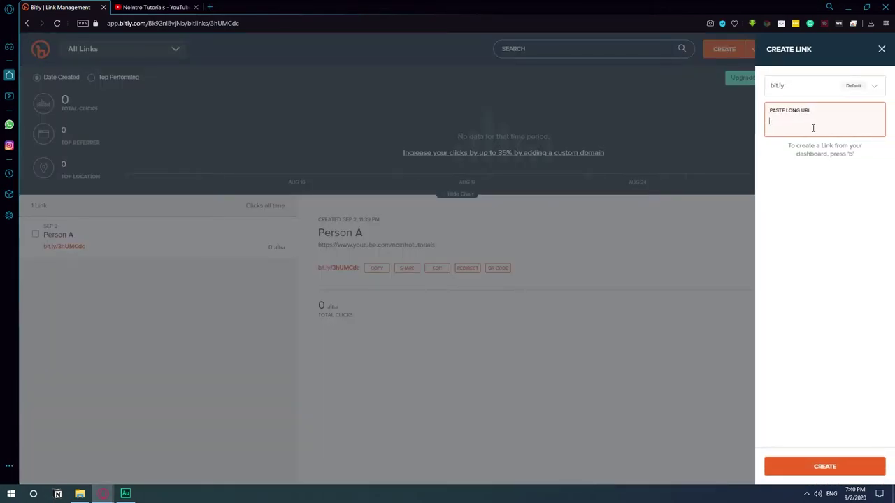
{"action": "key", "text": "ctrl+v"}
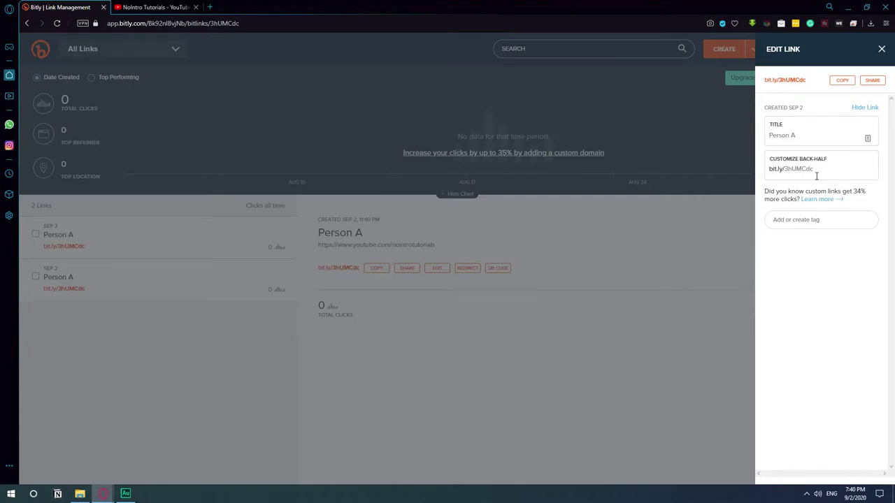
{"action": "left_click", "coordinate": [880, 50]}
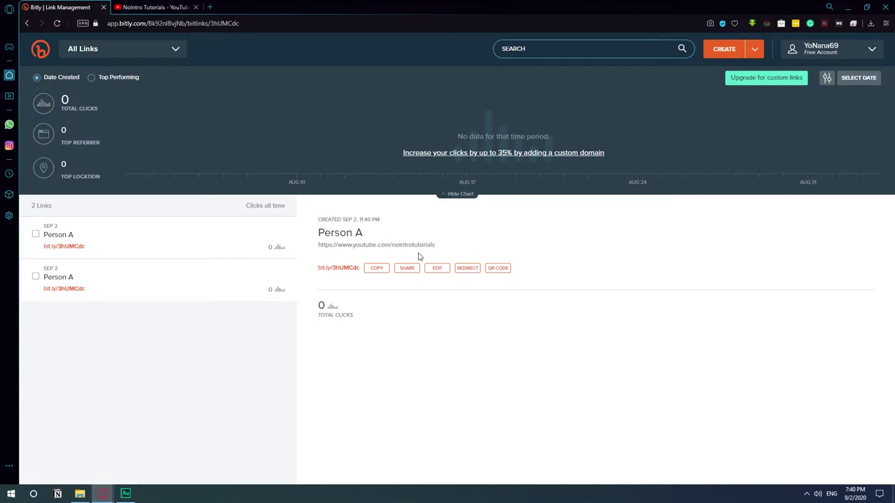
Search 'campaign url builder' in a new tab and open Google Analytics' Campaign URL Builder.
{"action": "left_click", "coordinate": [210, 8]}
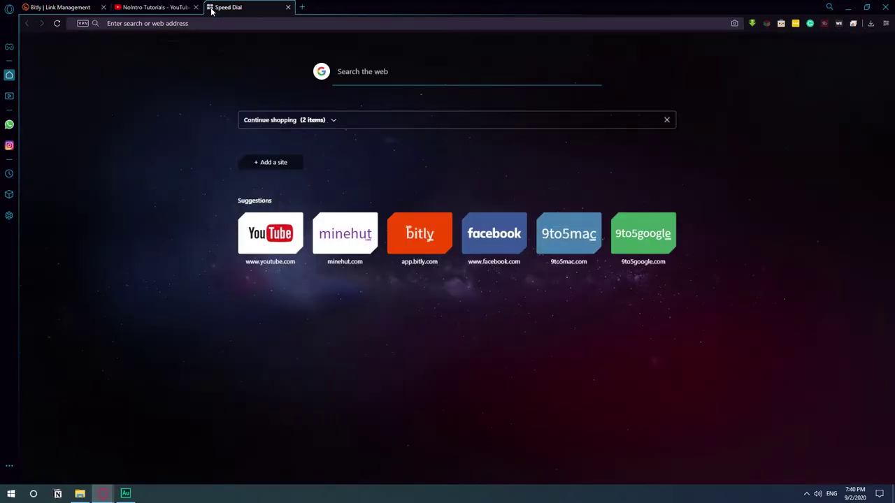
{"action": "type", "text": "can"}
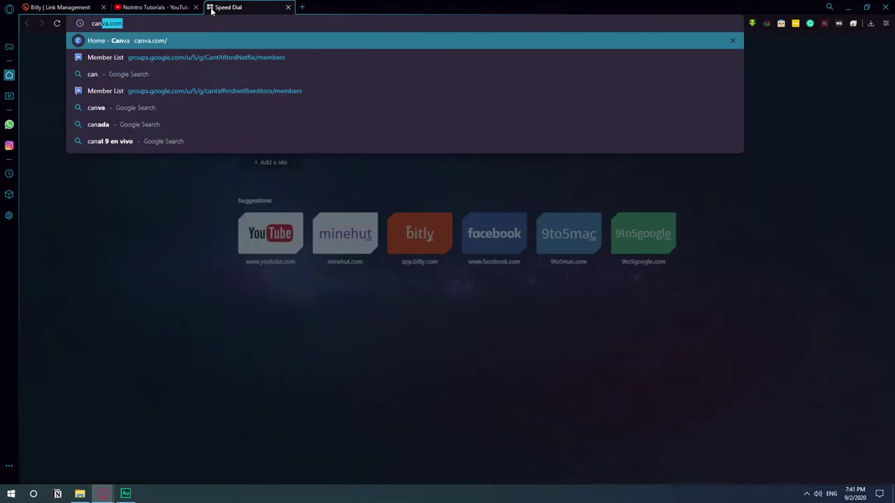
{"action": "type", "text": "mo"}
{"action": "key", "text": "BackSpace"}
{"action": "key", "text": "BackSpace"}
{"action": "type", "text": "mpa"}
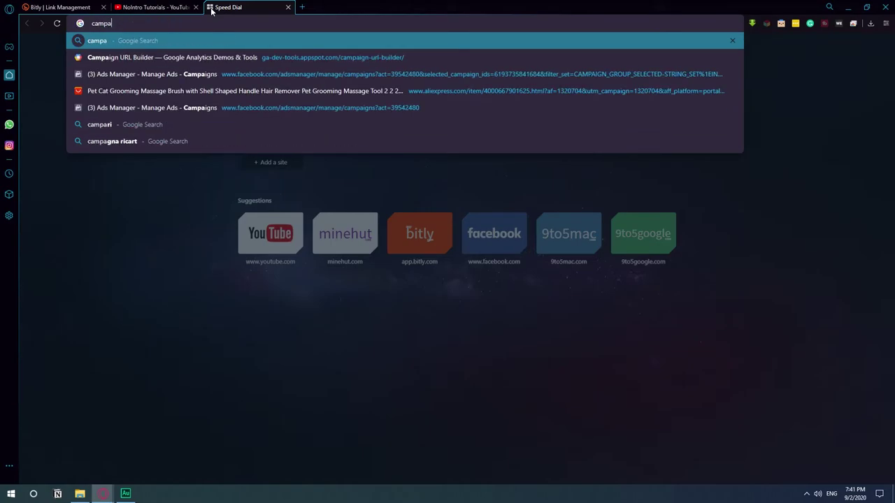
{"action": "type", "text": "ign"}
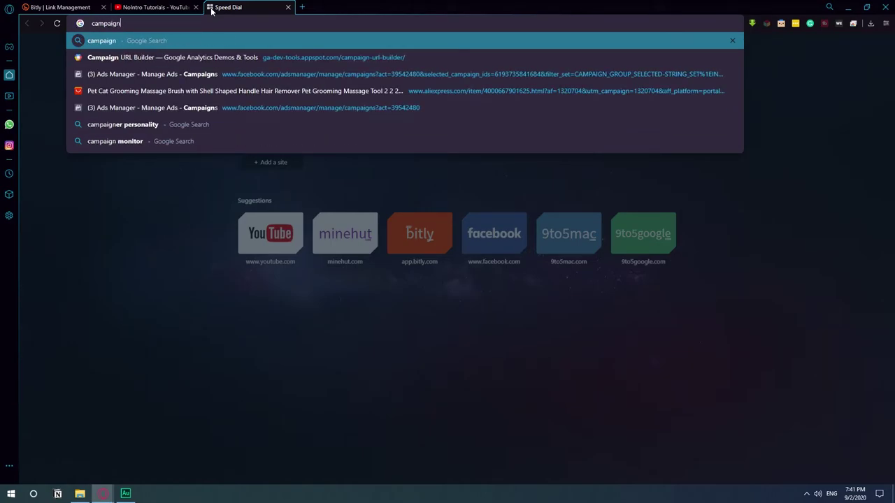
{"action": "type", "text": " url bu"}
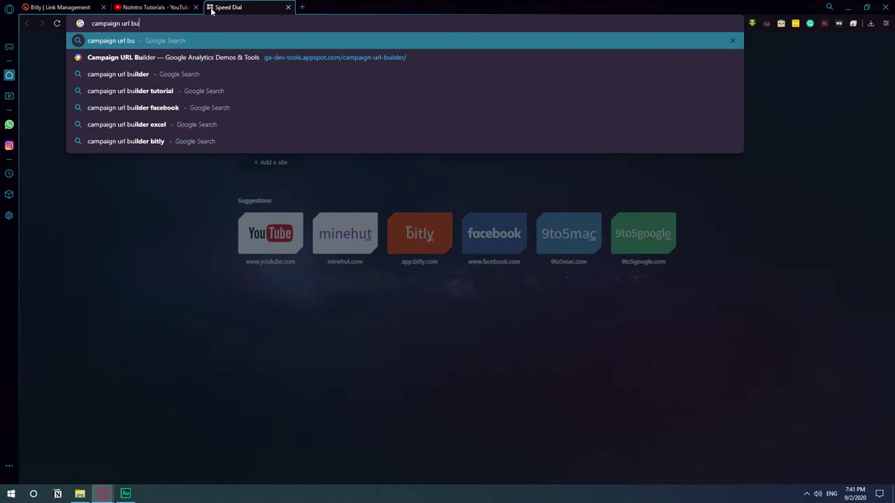
{"action": "type", "text": "ilder"}
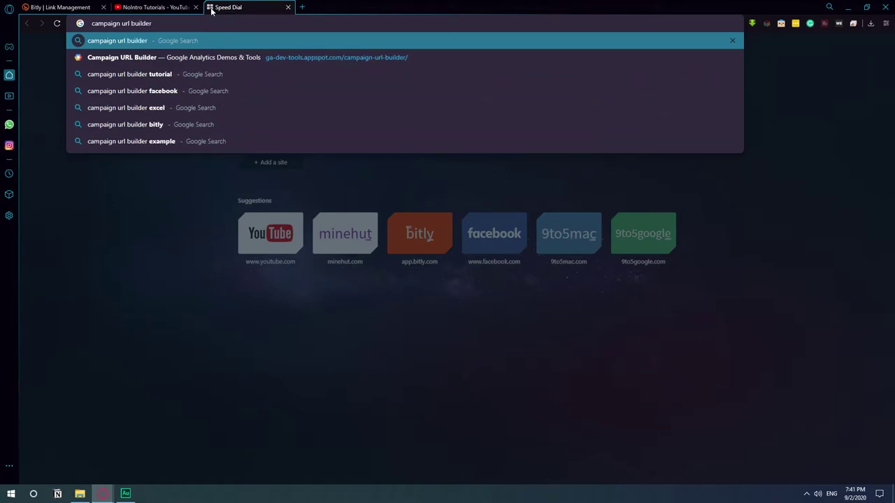
{"action": "key", "text": "Return"}
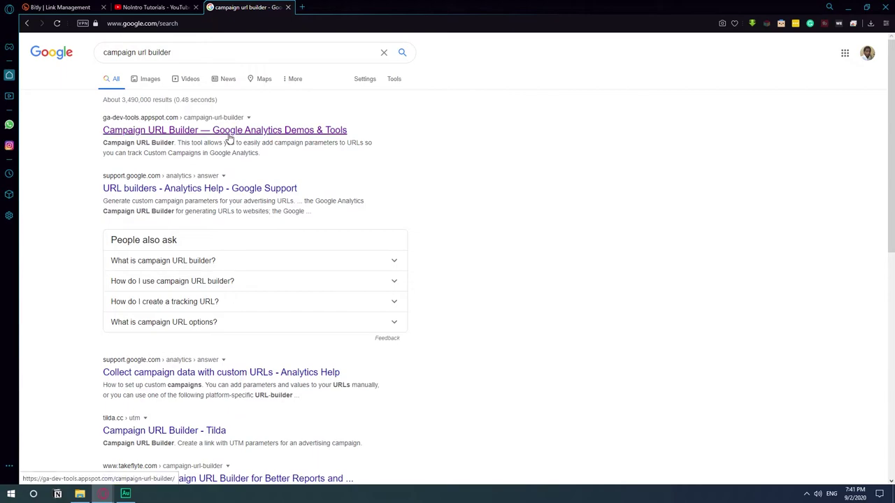
{"action": "left_click", "coordinate": [177, 134]}
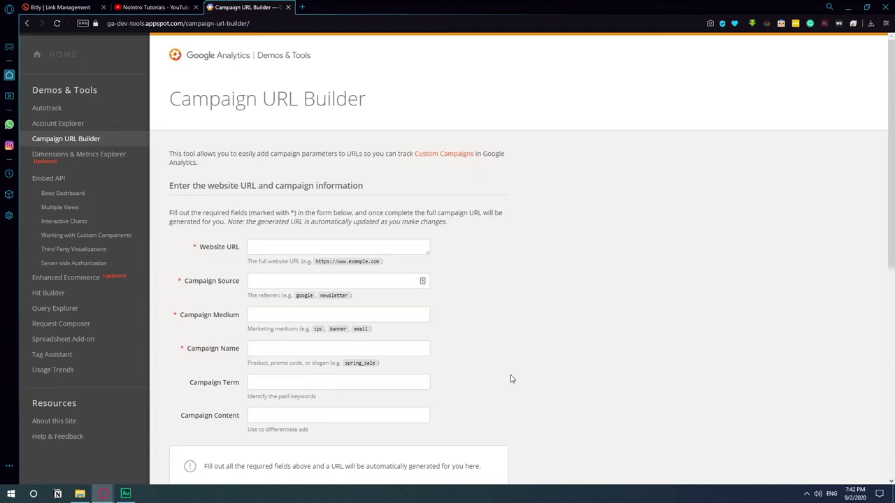
Paste the YouTube channel address into the builder's Website URL field.
{"action": "left_click", "coordinate": [266, 249]}
{"action": "left_click", "coordinate": [153, 7]}
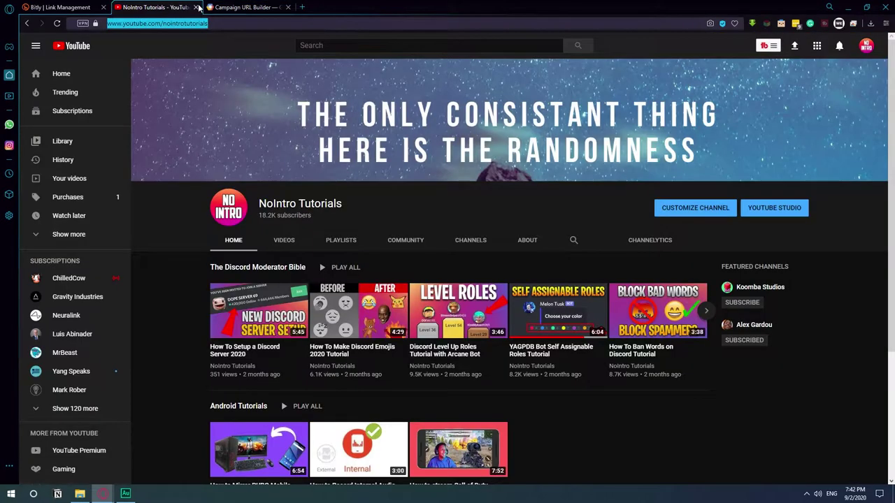
{"action": "left_click", "coordinate": [235, 6]}
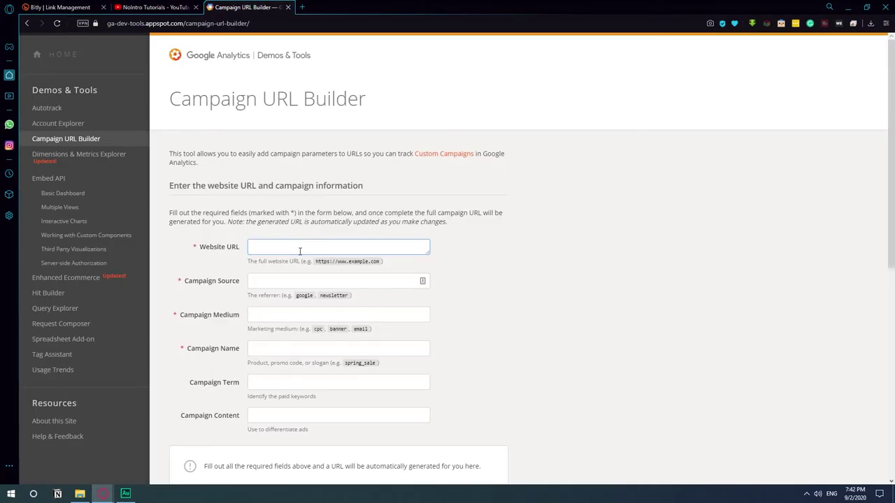
{"action": "key", "text": "ctrl+v"}
Fill campaign source 'instagram', medium 'feed' and name 'channelpromp'.
{"action": "left_click", "coordinate": [319, 282]}
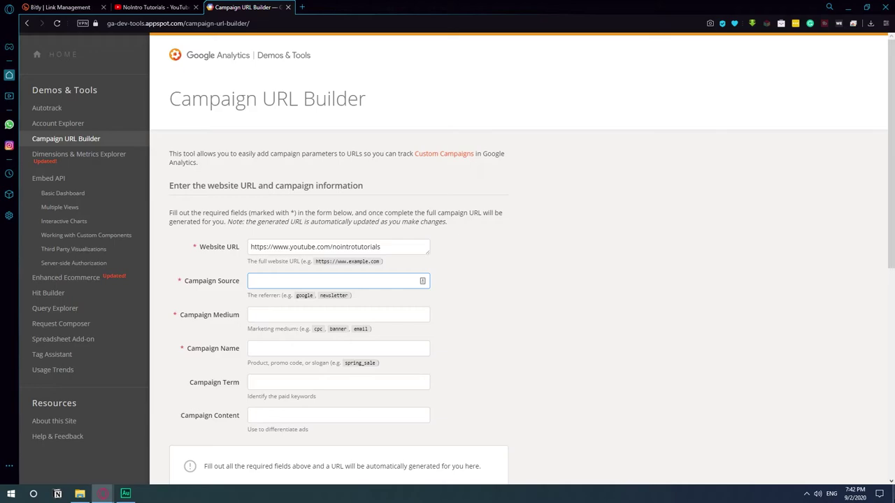
{"action": "type", "text": "instagram"}
{"action": "key", "text": "Tab"}
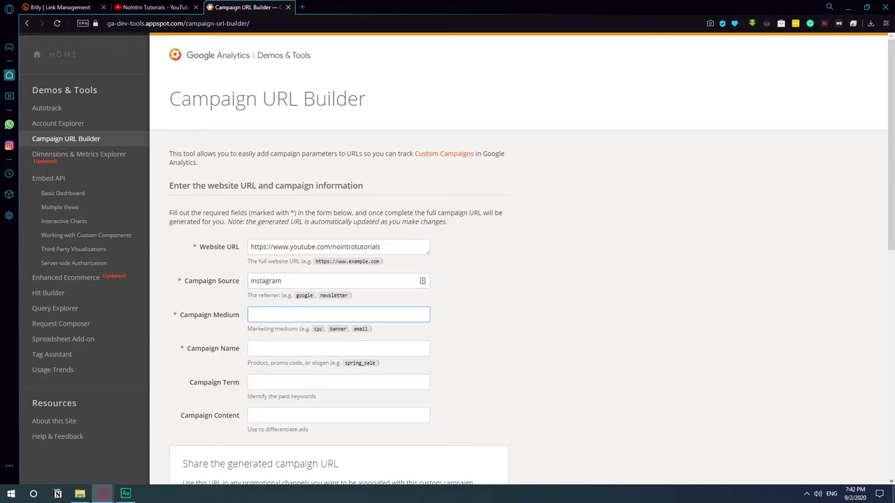
{"action": "type", "text": "feed"}
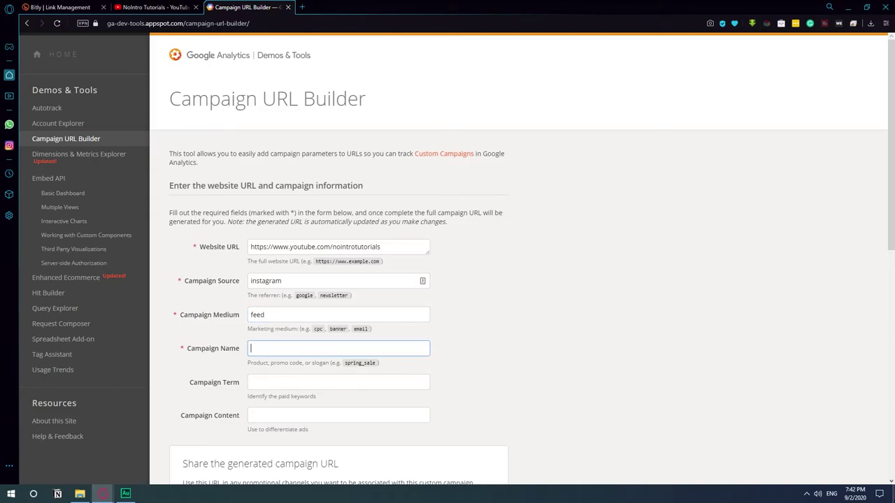
{"action": "type", "text": "channelpro"}
{"action": "type", "text": "mp"}
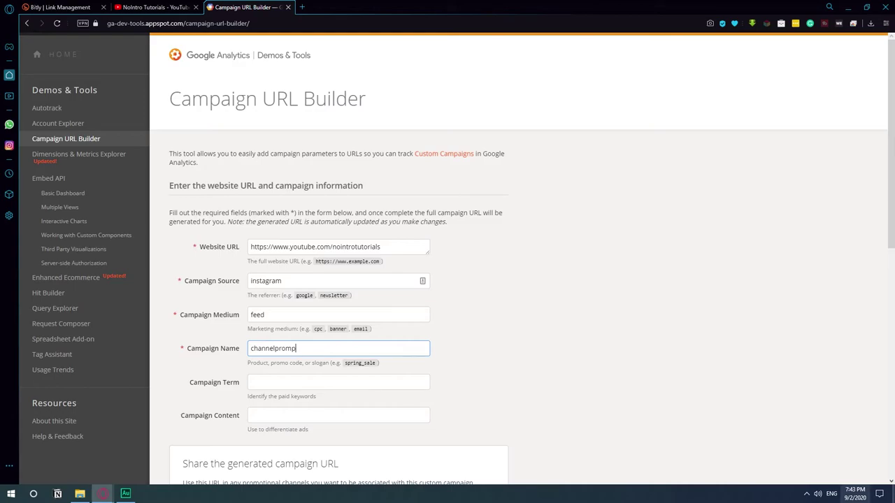
{"action": "scroll", "coordinate": [600, 369], "scroll_direction": "down", "scroll_amount": 1}
{"action": "scroll", "coordinate": [599, 369], "scroll_direction": "down", "scroll_amount": 3}
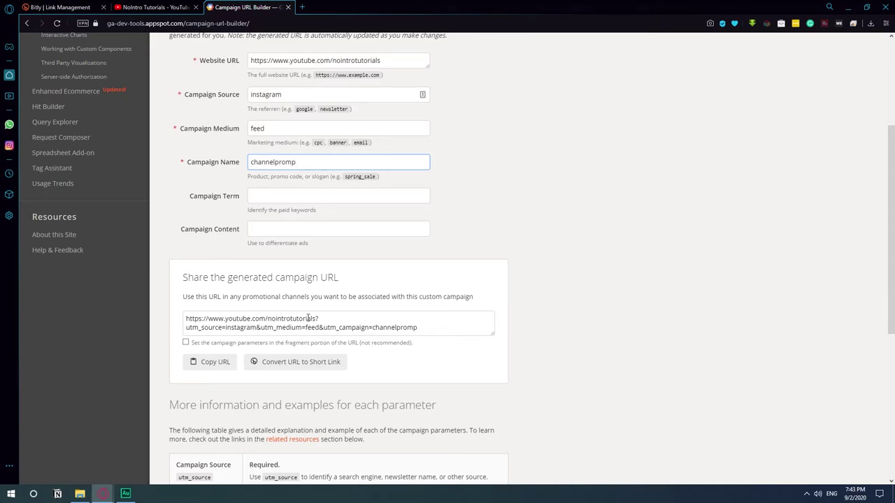
Copy the generated campaign URL from the builder.
{"action": "triple_click", "coordinate": [247, 327]}
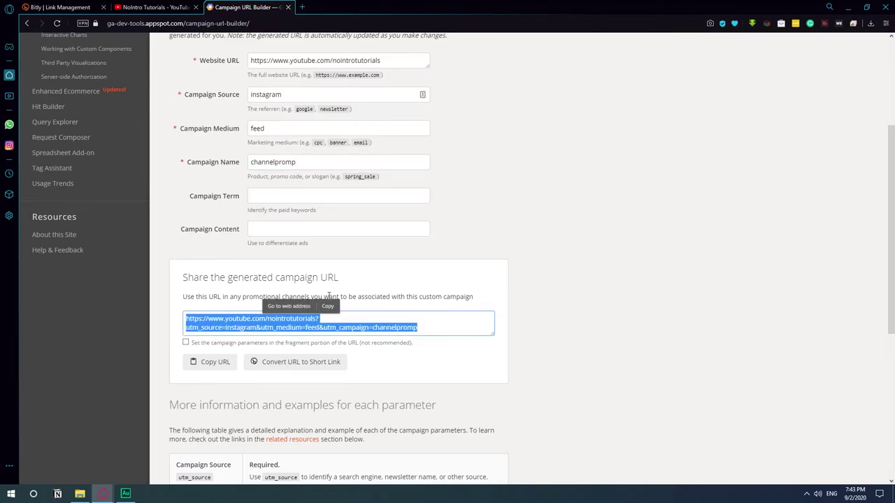
{"action": "left_click", "coordinate": [328, 306]}
{"action": "left_click", "coordinate": [60, 7]}
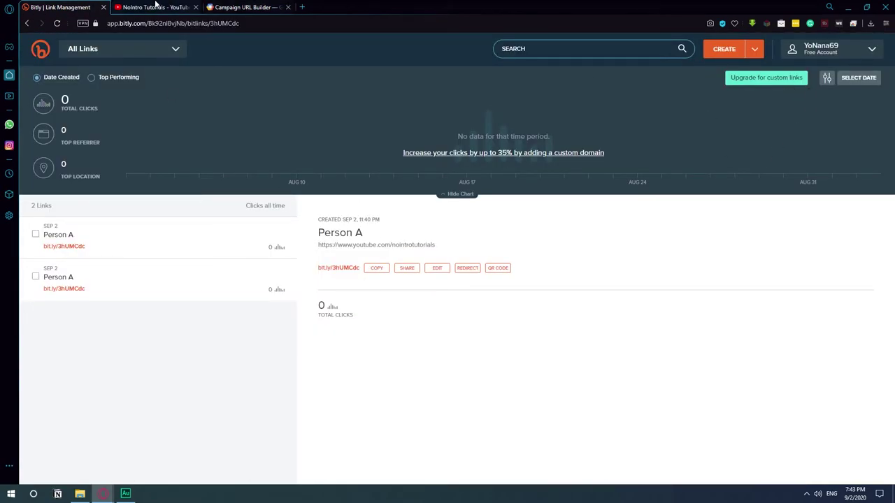
{"action": "left_click", "coordinate": [258, 7]}
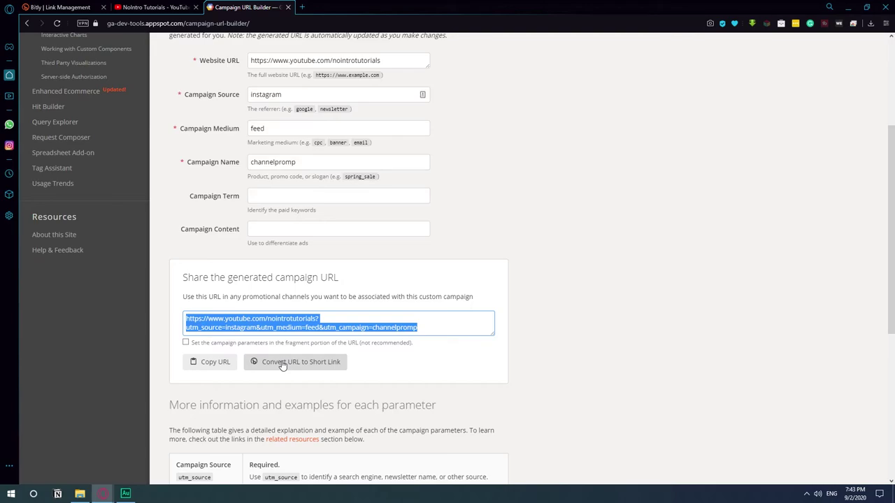
{"action": "right_click", "coordinate": [298, 321]}
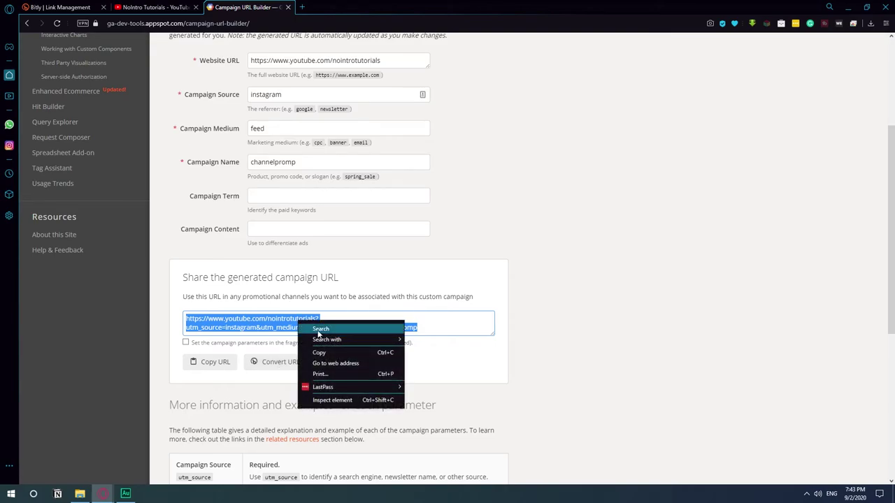
{"action": "left_click", "coordinate": [341, 352]}
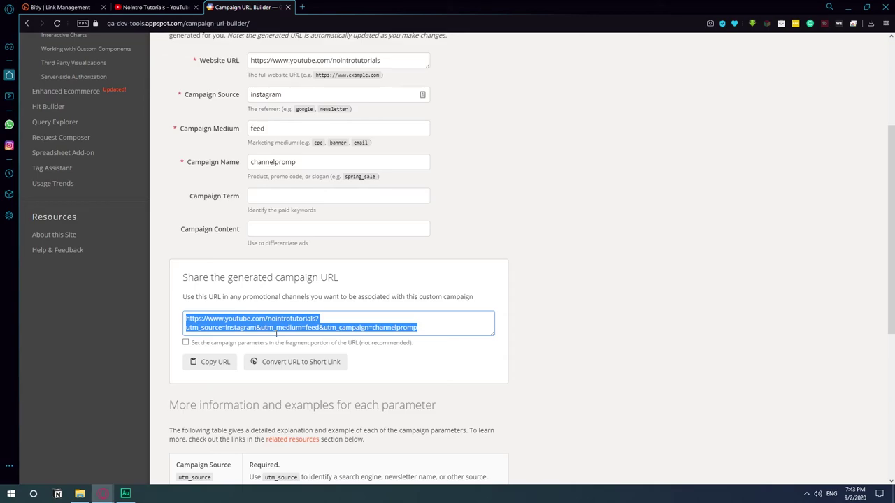
Test the campaign URL in a private window, confirming it opens NoIntro Tutorials.
{"action": "left_click", "coordinate": [9, 8]}
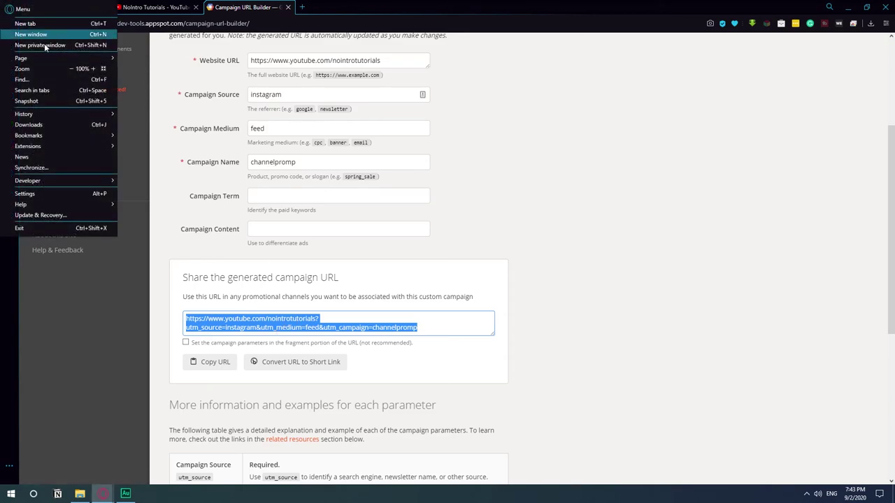
{"action": "left_click", "coordinate": [44, 45]}
{"action": "key", "text": "ctrl+v"}
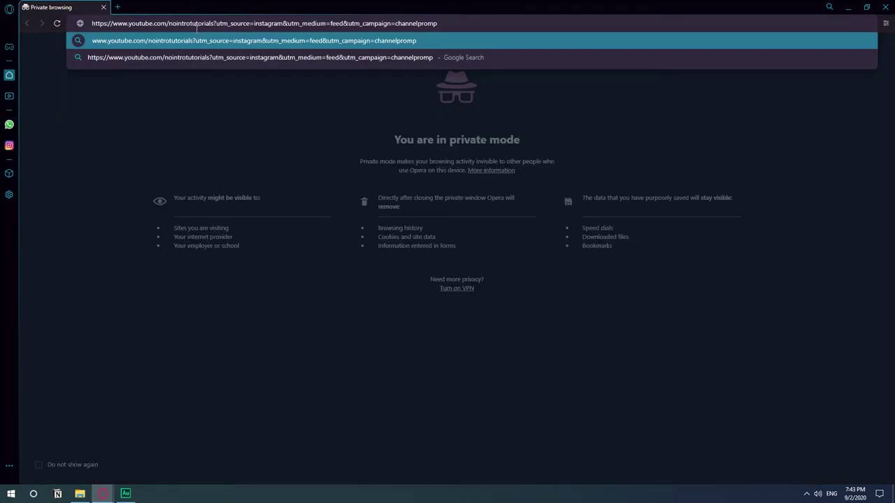
{"action": "key", "text": "Return"}
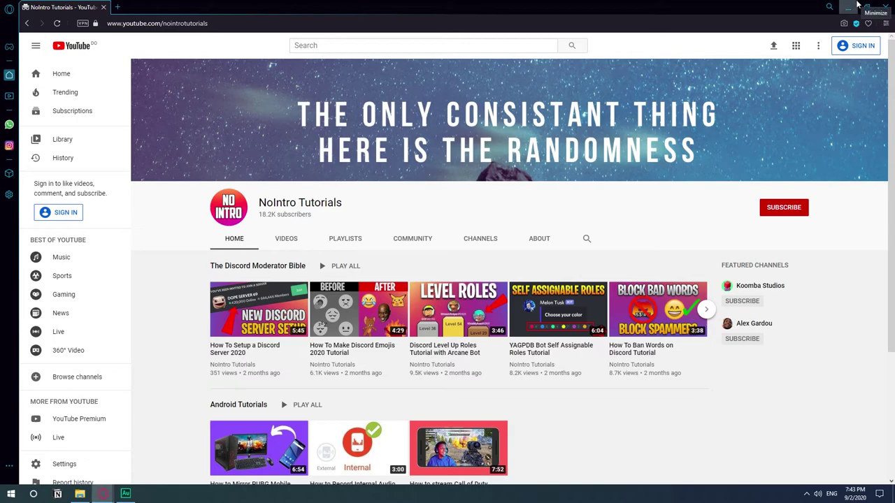
{"action": "left_click", "coordinate": [856, 5]}
Shorten the UTM-tagged campaign URL in Bitly and title the link 'Person B'.
{"action": "left_click", "coordinate": [59, 7]}
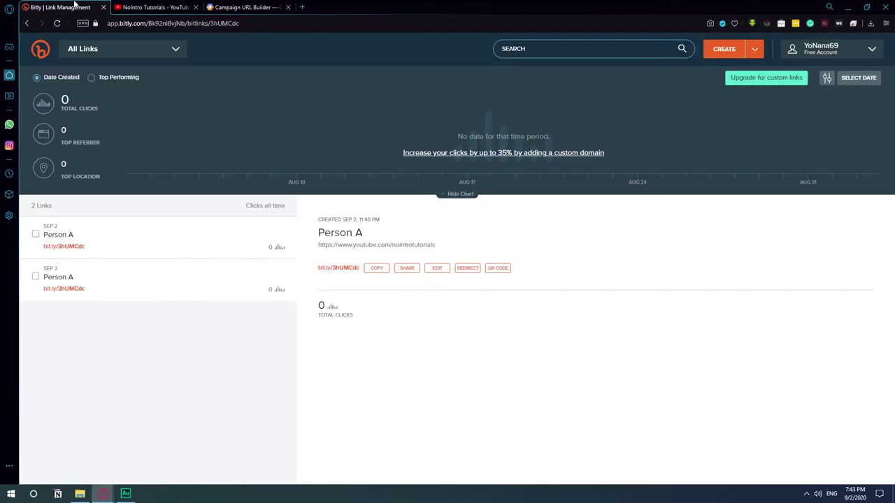
{"action": "left_click", "coordinate": [716, 51]}
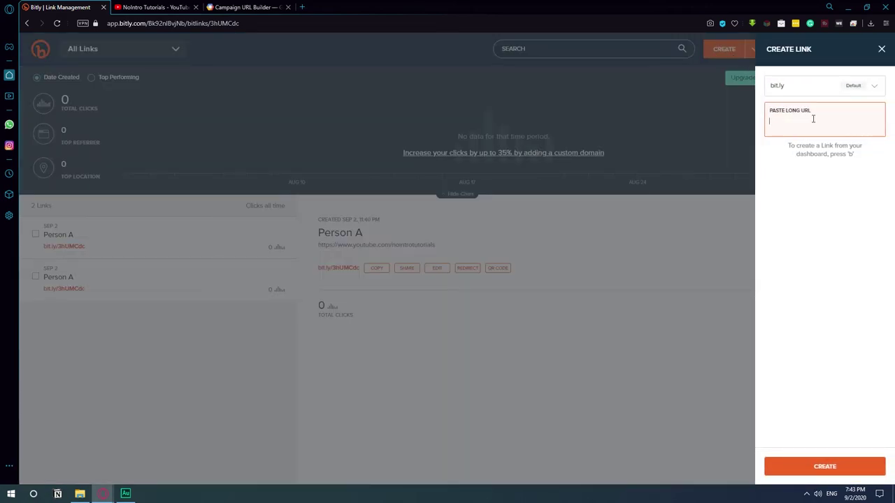
{"action": "key", "text": "ctrl+v"}
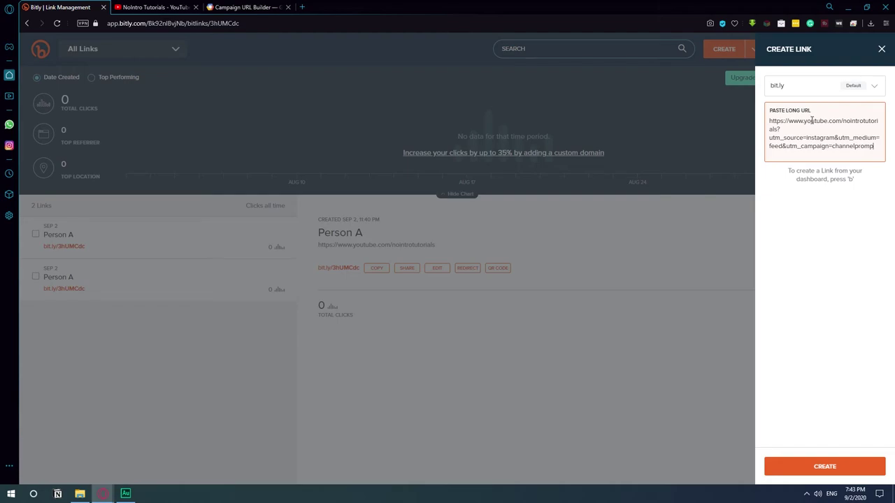
{"action": "key", "text": "Return"}
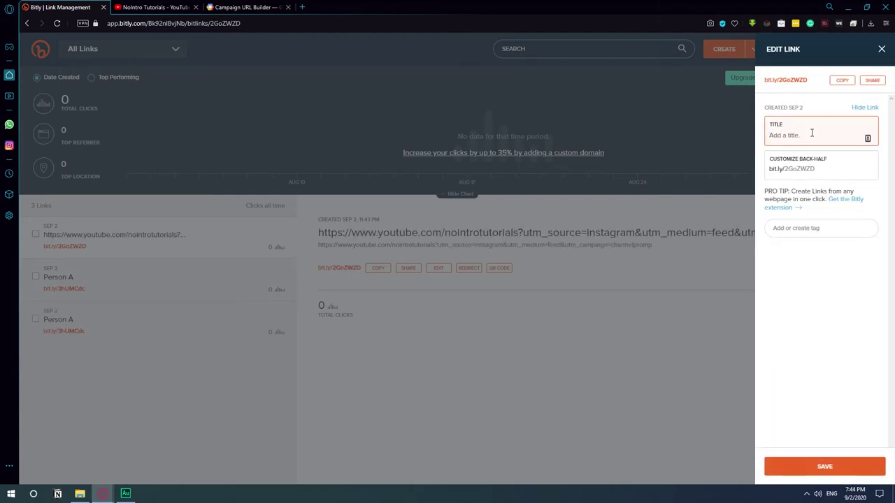
{"action": "type", "text": "Person"}
{"action": "type", "text": " B"}
{"action": "left_click", "coordinate": [816, 467]}
{"action": "left_click", "coordinate": [881, 49]}
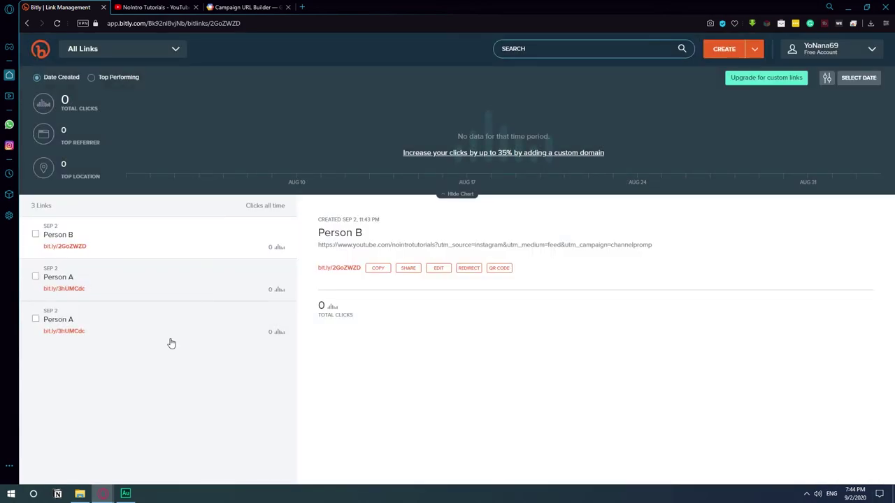